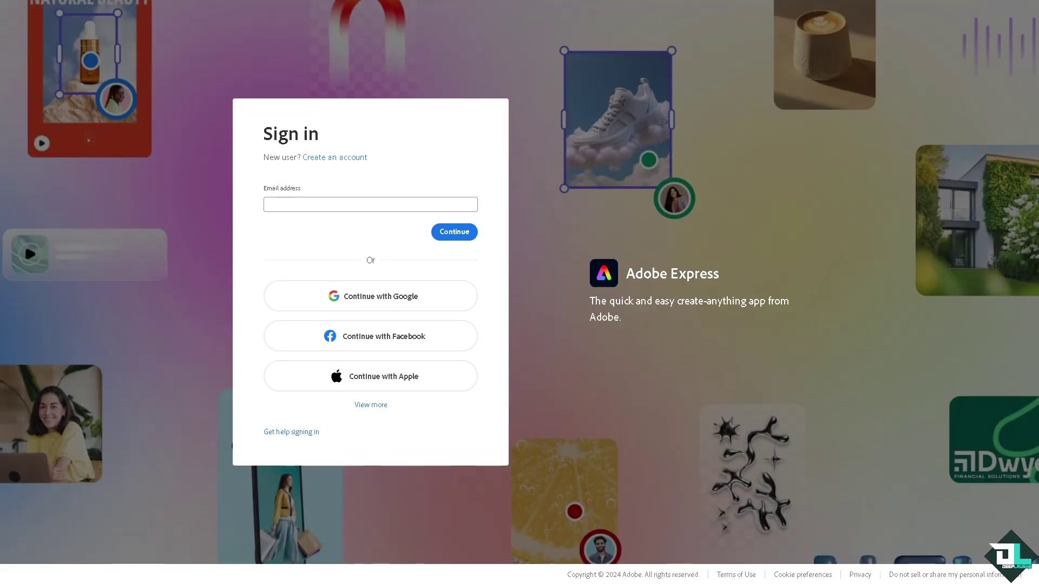
Show more sign-in options and choose the new account form to get signed in.
left_click(383, 403)
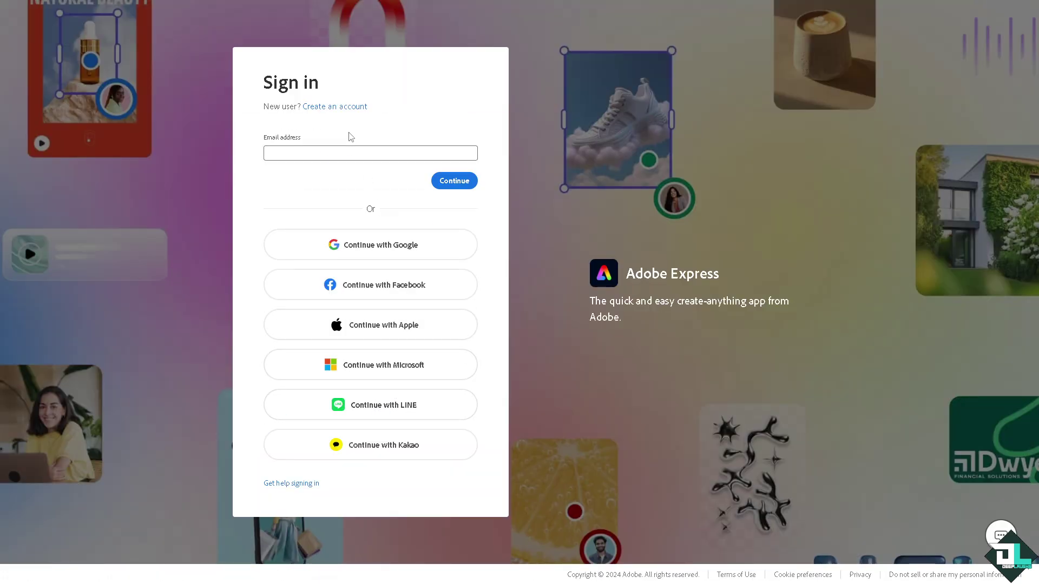
left_click(352, 107)
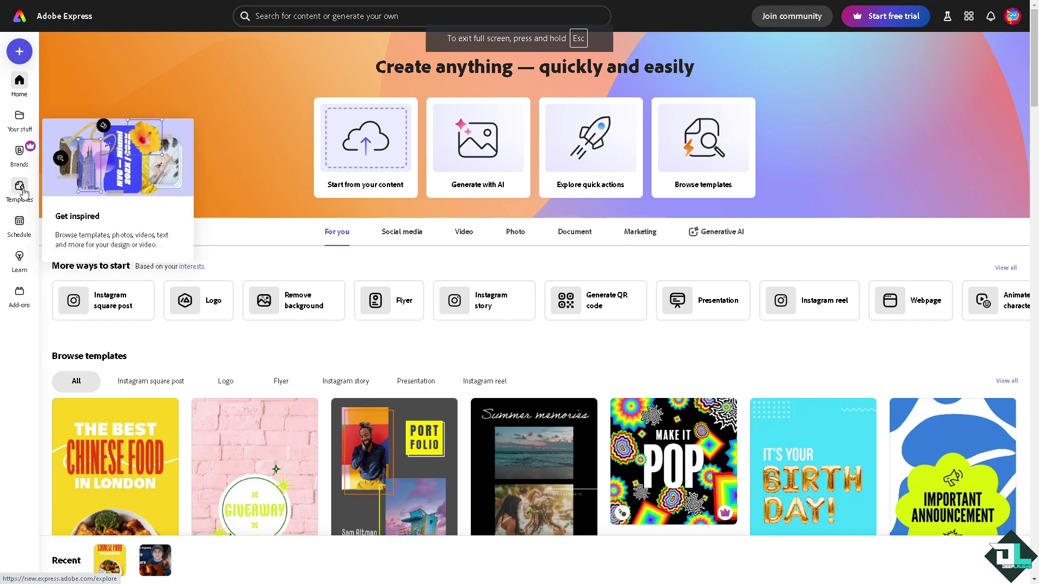
mouse_move(19, 190)
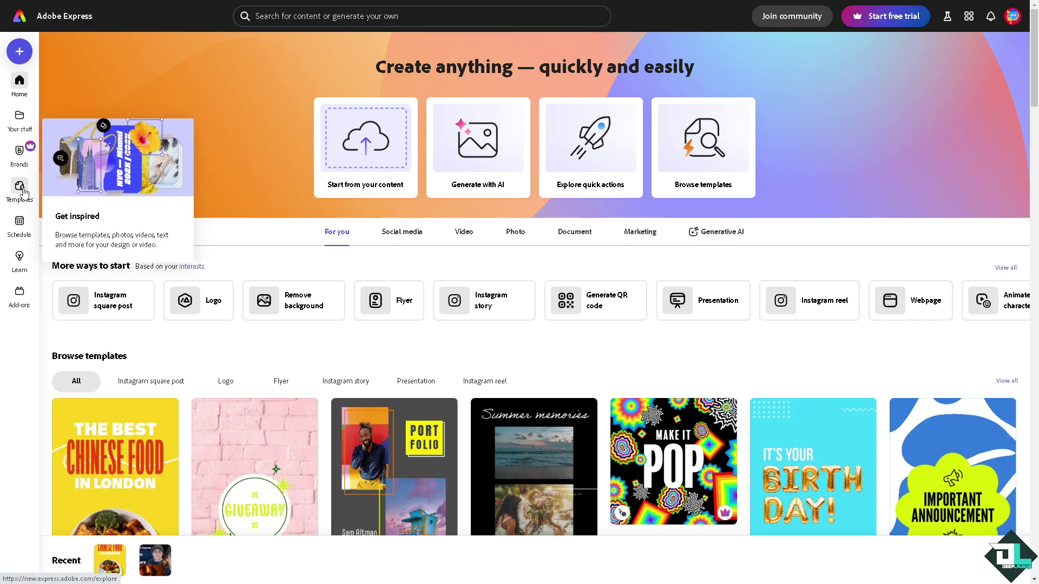
Browse Templates and preview the Gray Yellow Portfolio Book Cover template.
left_click(23, 189)
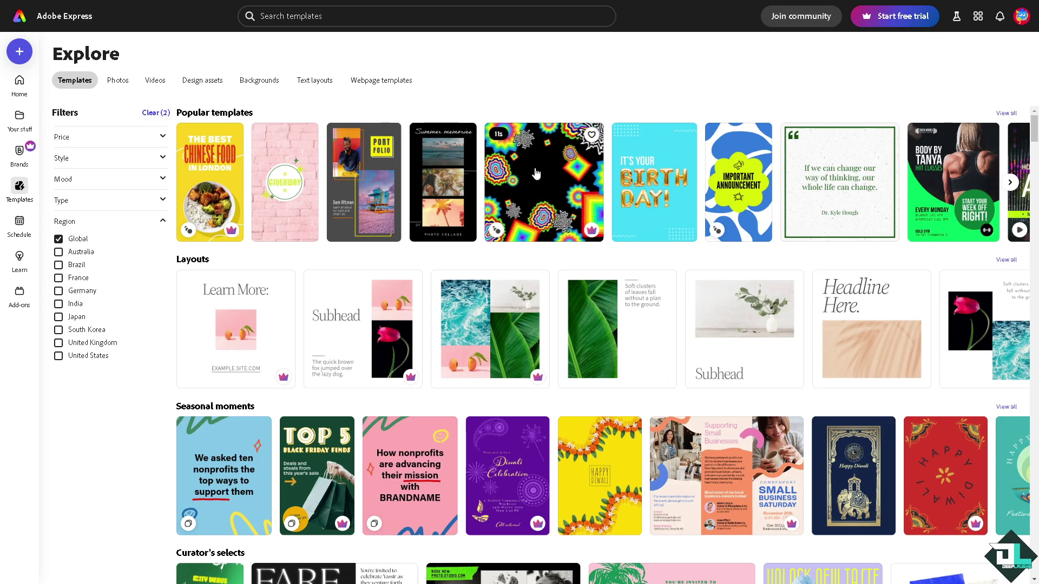
left_click(361, 176)
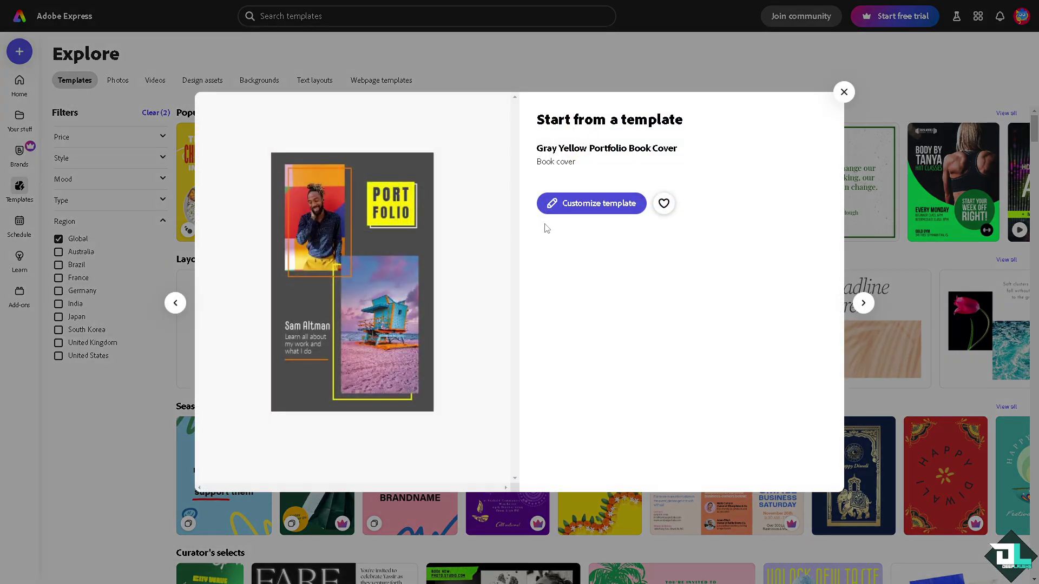
Start customizing the portfolio template and show the Media library filtered to Photos.
left_click(591, 210)
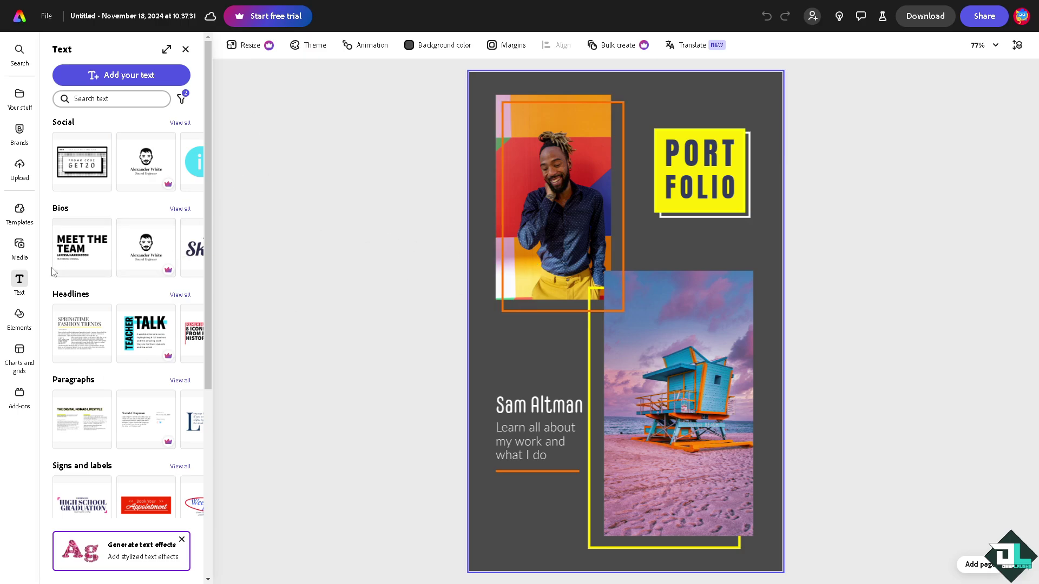
left_click(26, 253)
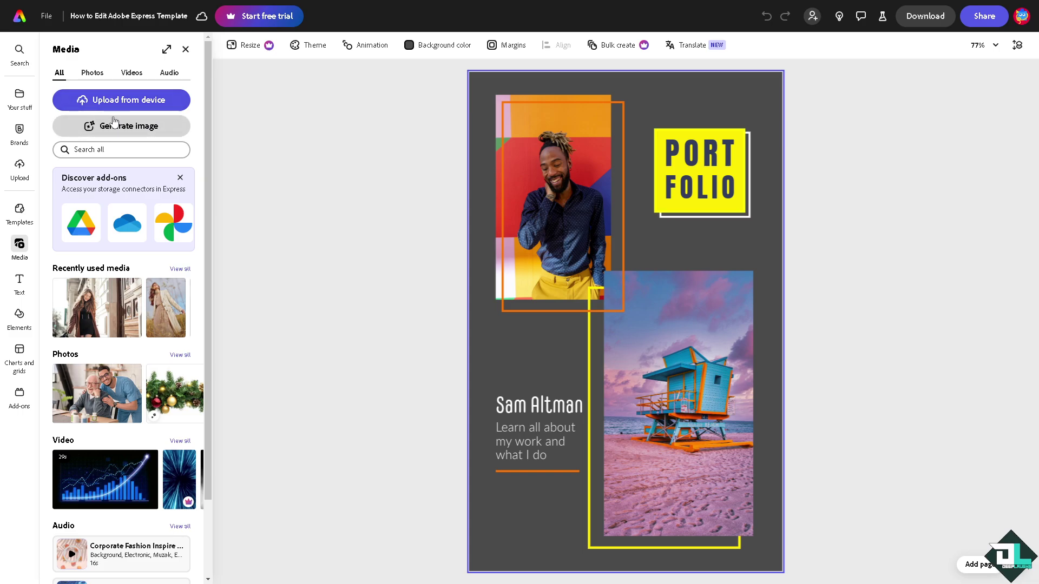
left_click(92, 73)
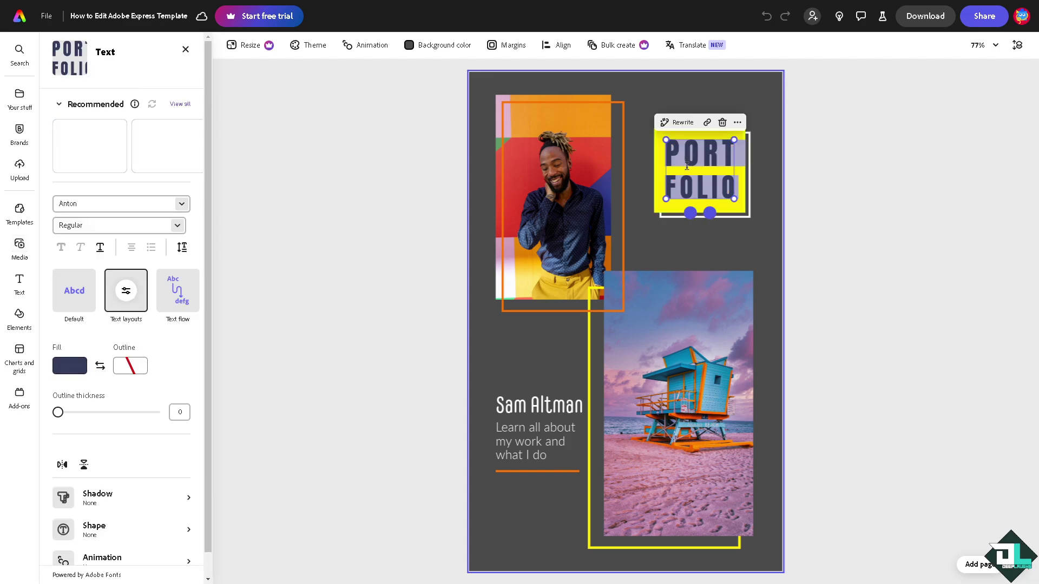
Replace the tagline with 'How to Edit Adobe Express Template'.
left_click(544, 412)
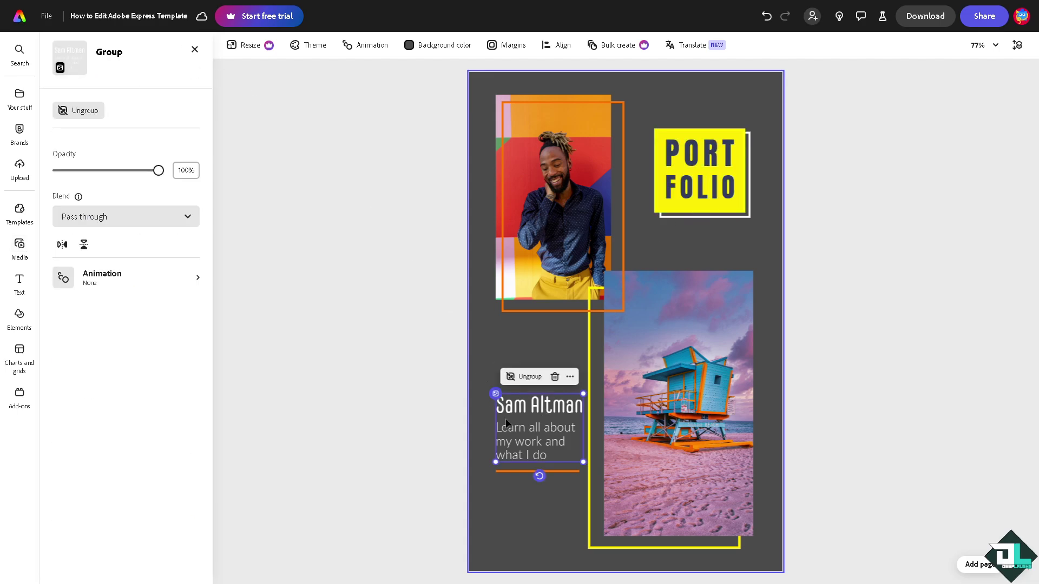
double_click(547, 424)
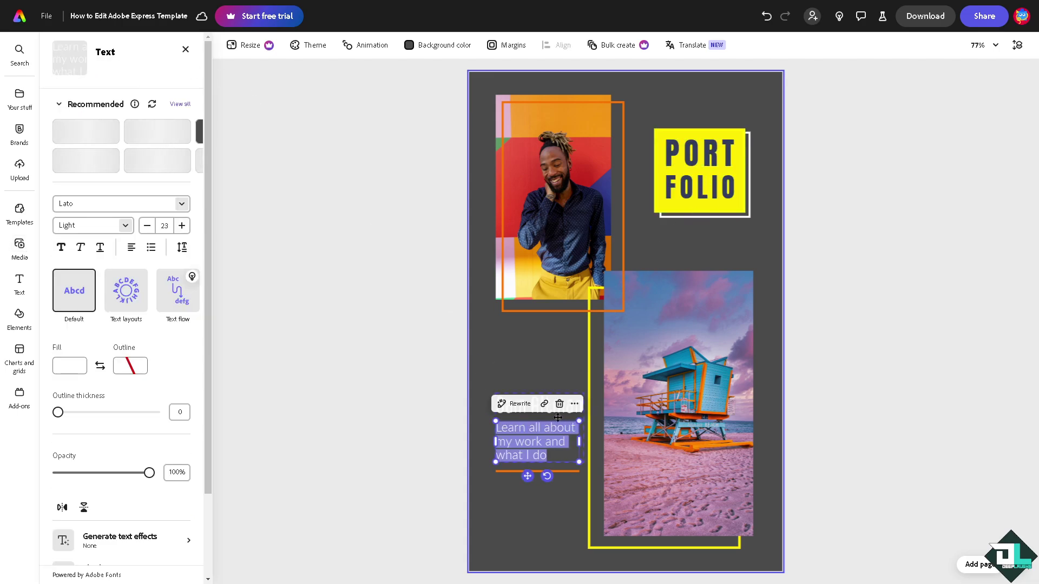
left_click(535, 431)
type("How to Edit Adobe Express Template")
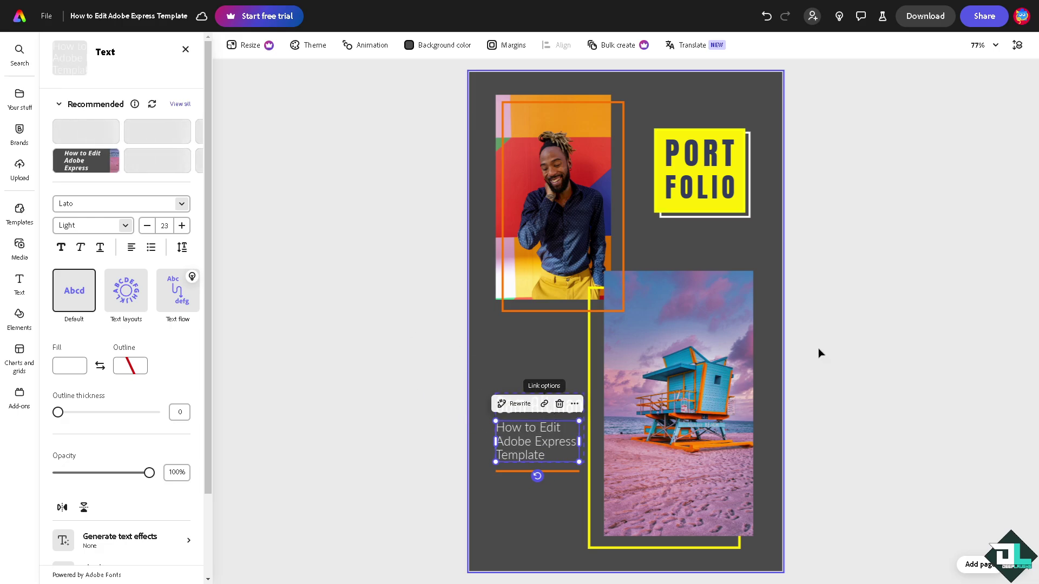
left_click(820, 353)
Change the name Sam Altman to 'DEEP LAUGHS' and nudge it slightly left.
left_click(542, 406)
double_click(542, 406)
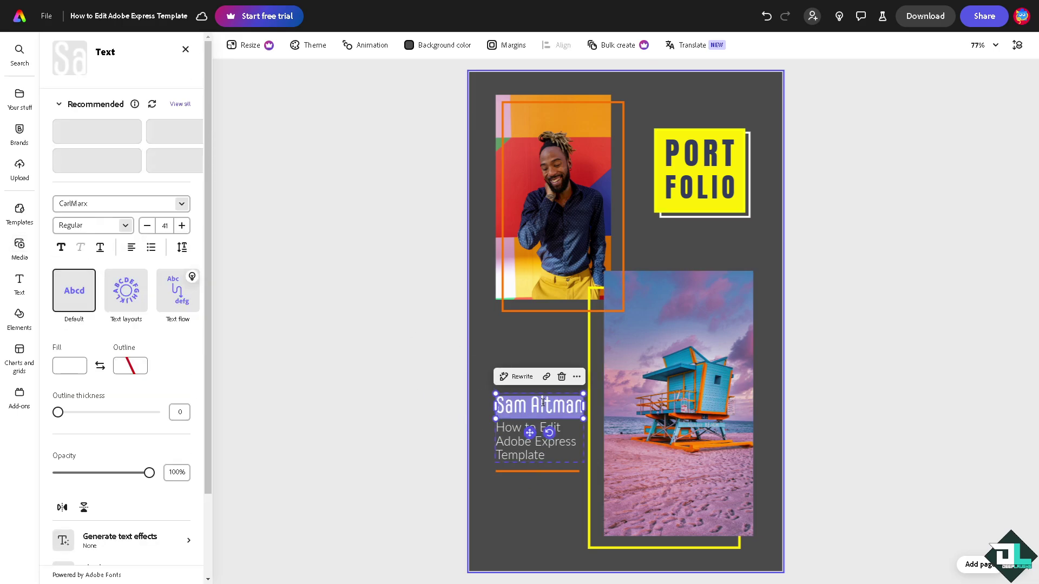
key("BackSpace")
type("EEP")
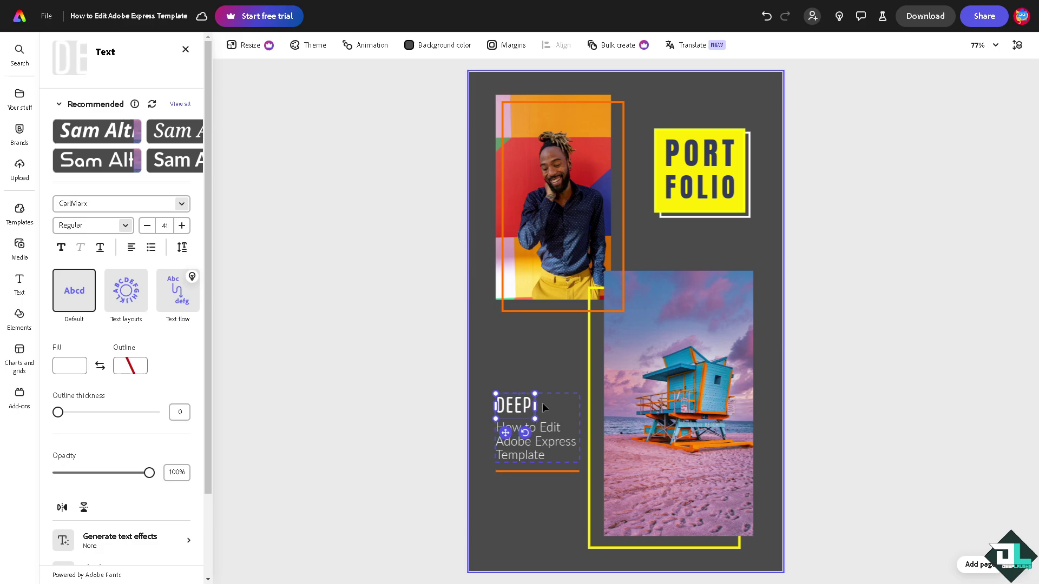
type(" LAUGHS")
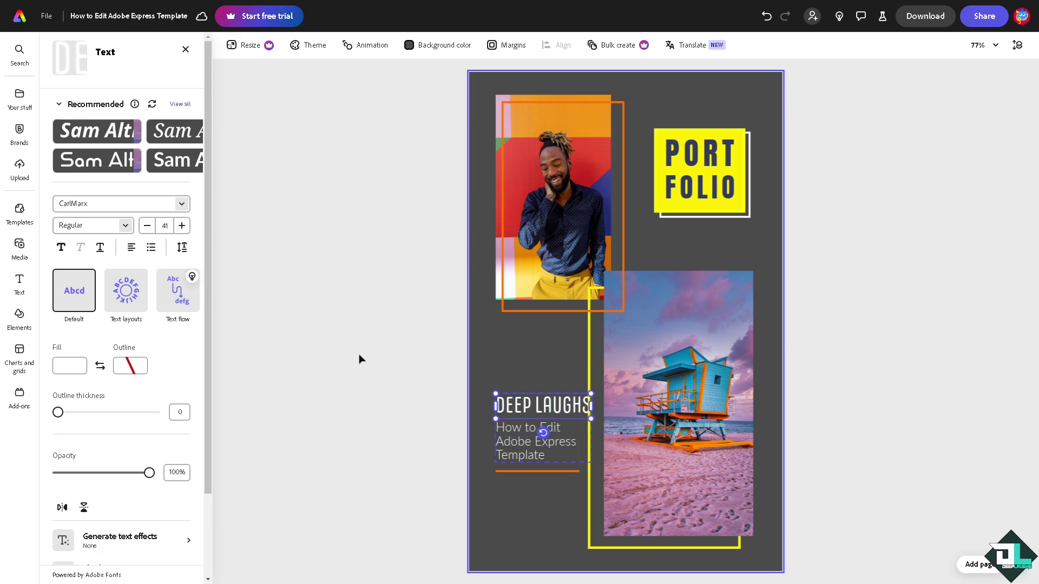
left_click_drag(525, 408, 519, 408)
Paste the How to Edit Template thumbnail and enlarge it across the top of the page.
left_click(520, 213)
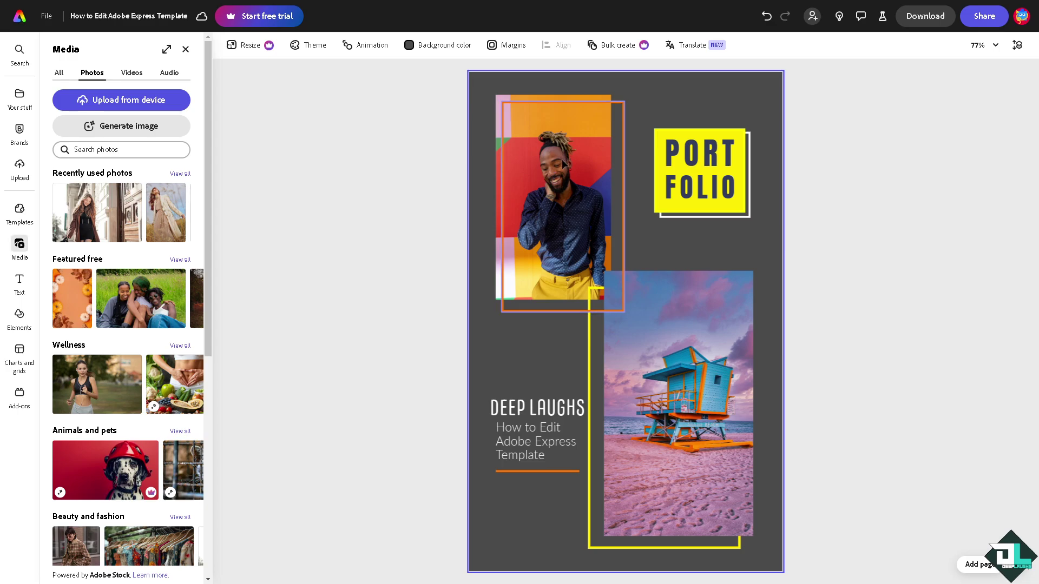
key("ctrl+v")
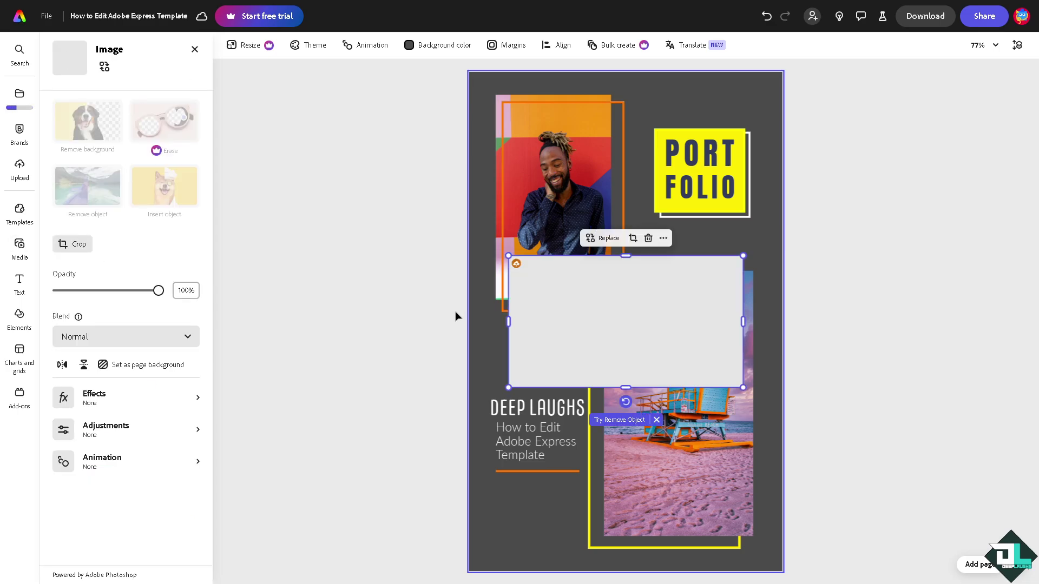
left_click_drag(681, 317, 659, 177)
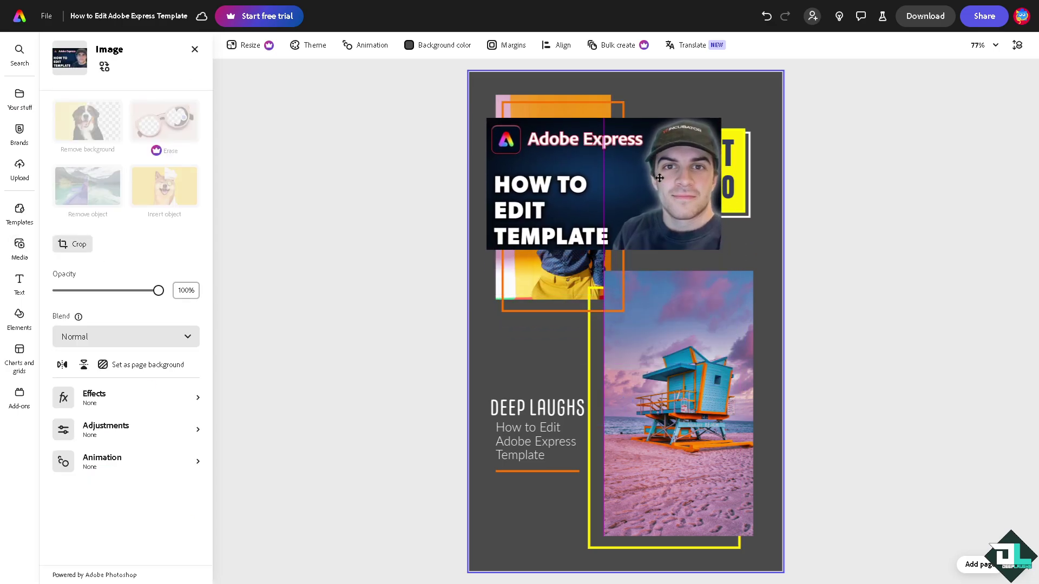
mouse_move(721, 249)
left_mouse_down()
mouse_move(769, 275)
mouse_move(709, 258)
left_mouse_up()
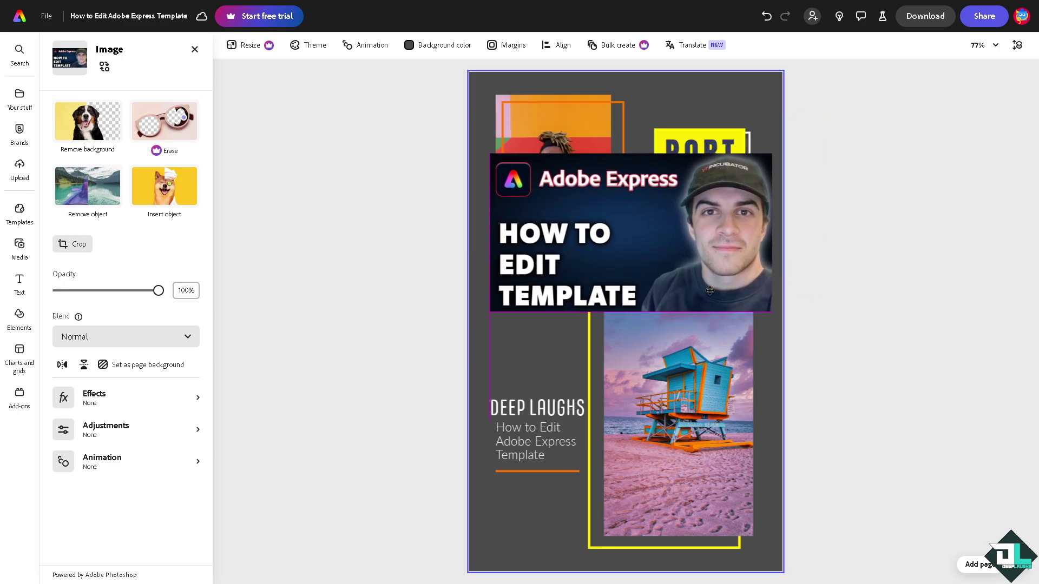
mouse_move(710, 257)
left_mouse_down()
mouse_move(625, 239)
mouse_move(637, 242)
left_mouse_up()
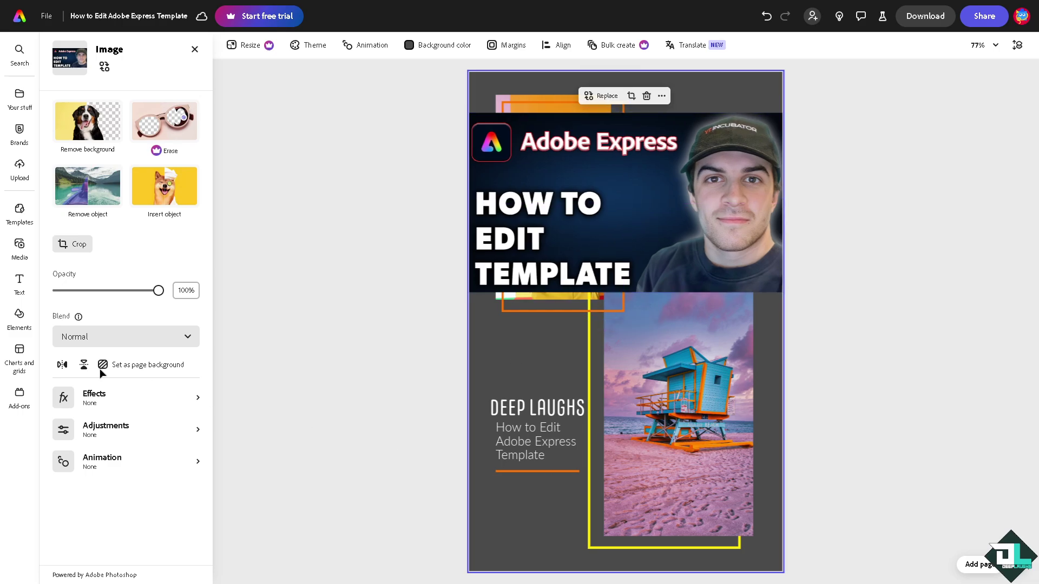
left_click(19, 245)
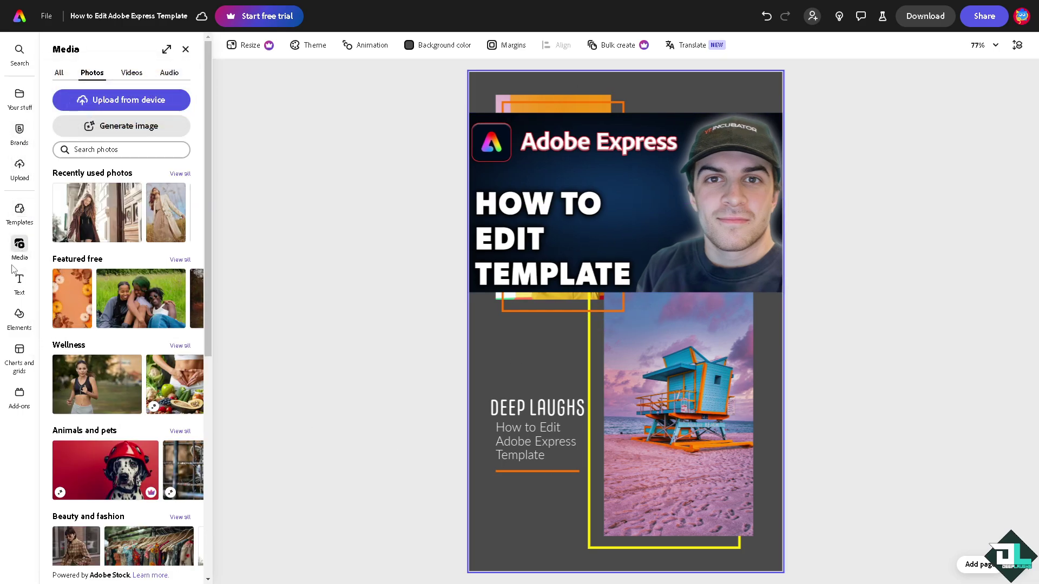
Search media for 'background design' and add the grey bokeh video to the page.
left_click(19, 316)
left_click(88, 97)
type("b")
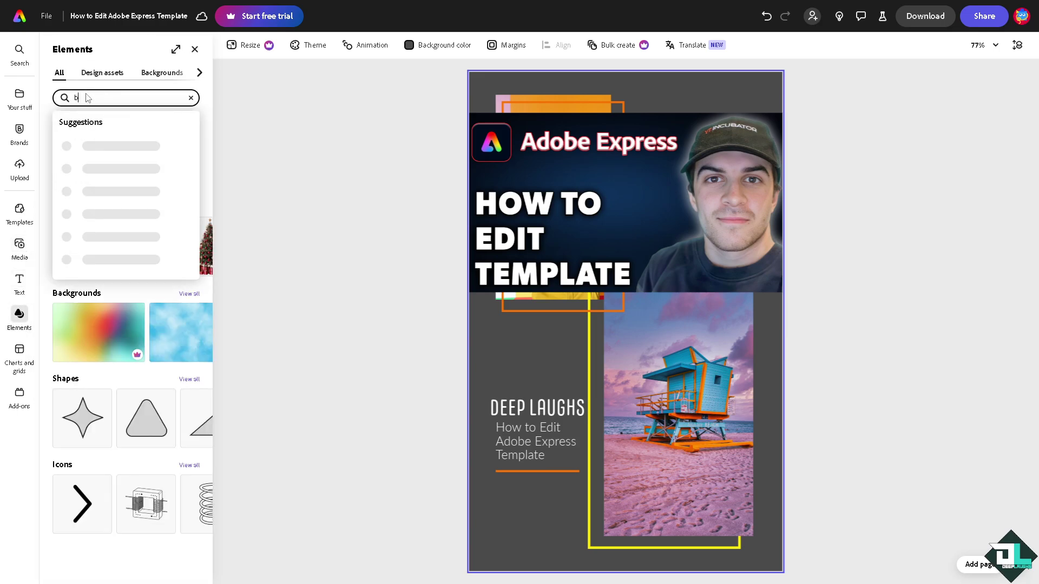
type("ackground")
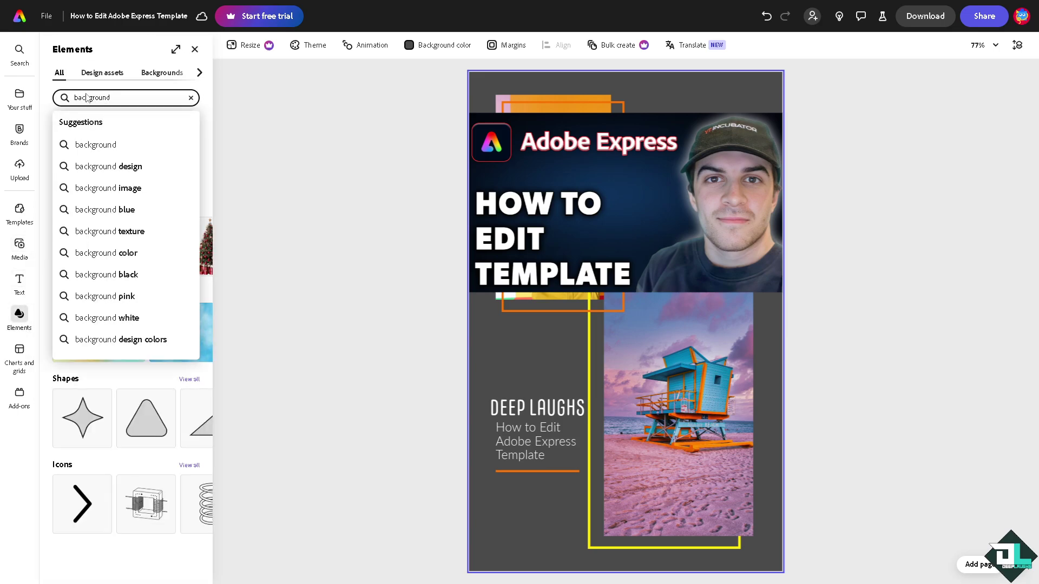
key("Return")
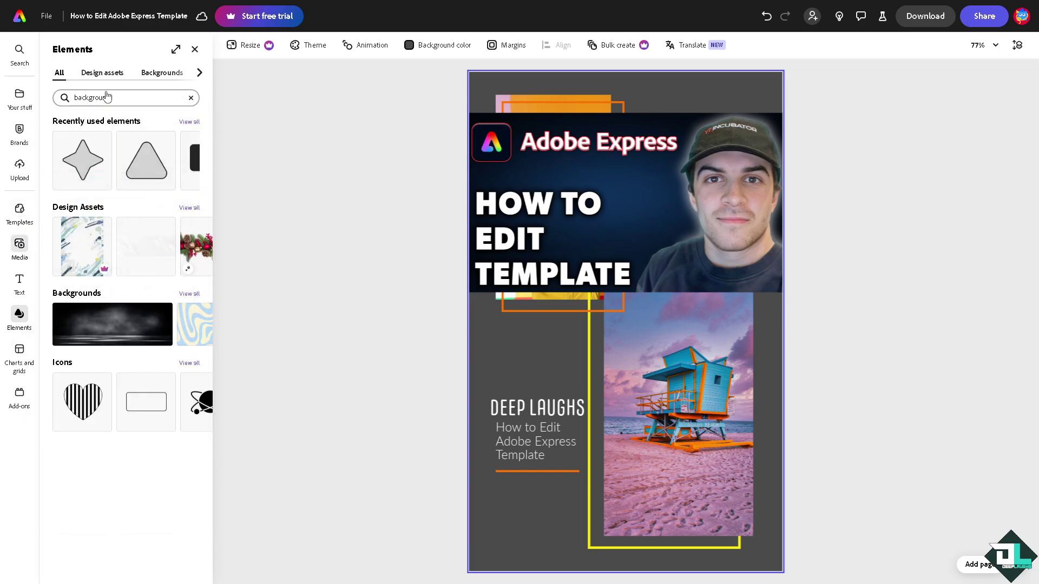
left_click(91, 154)
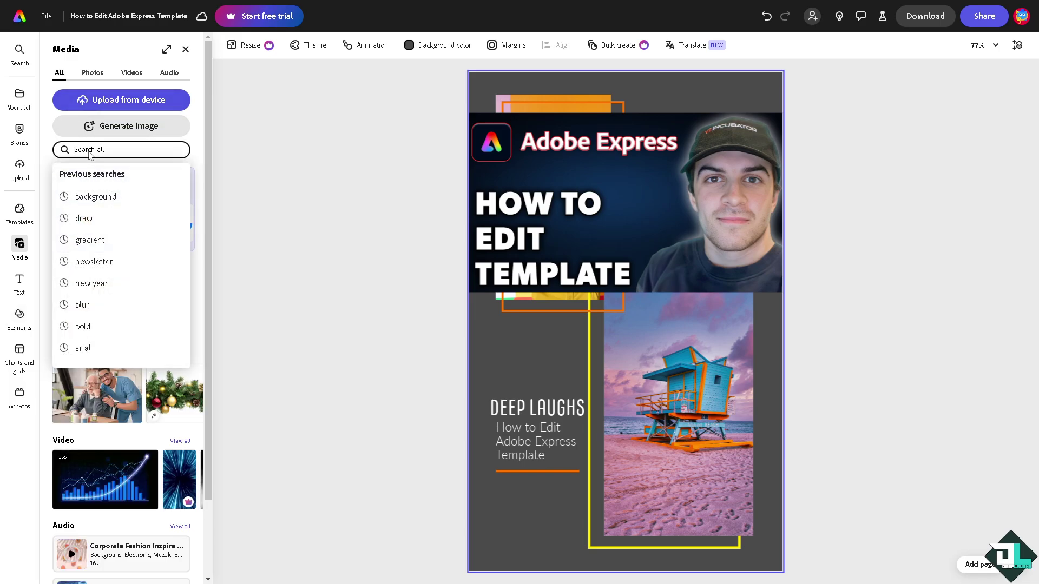
type("backgro")
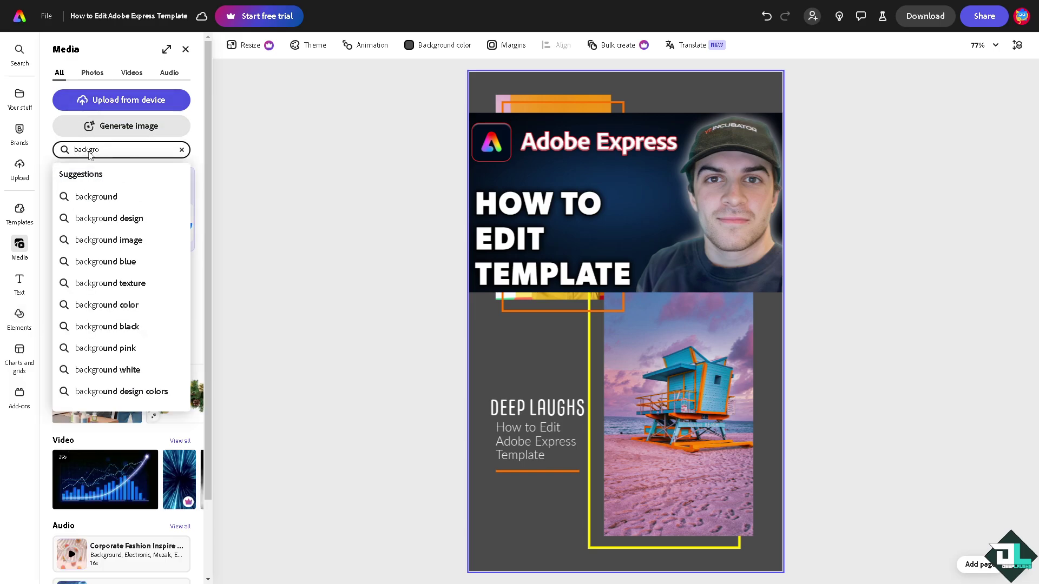
key("Down")
key("Down")
key("Return")
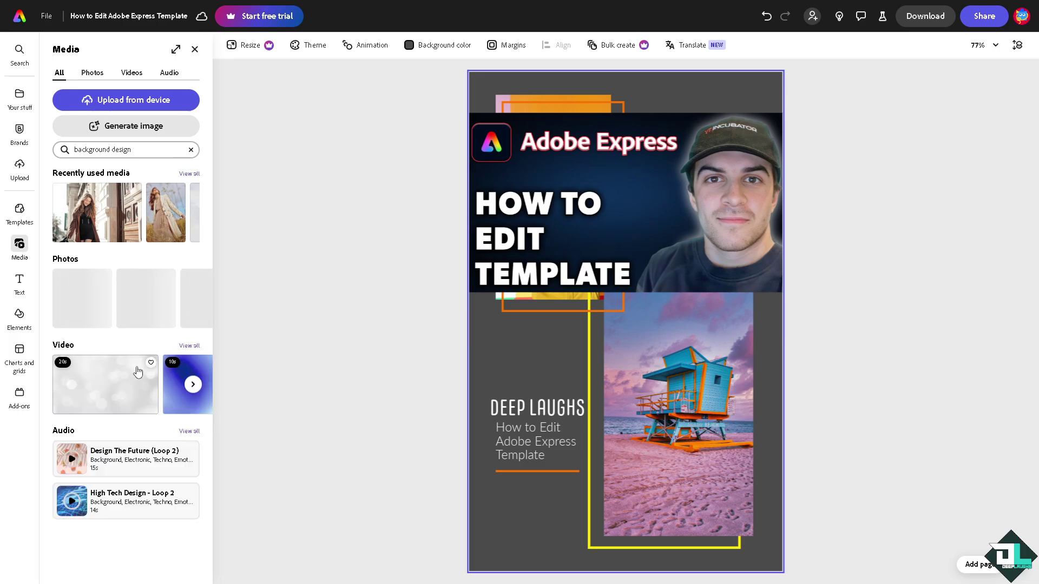
left_click(108, 368)
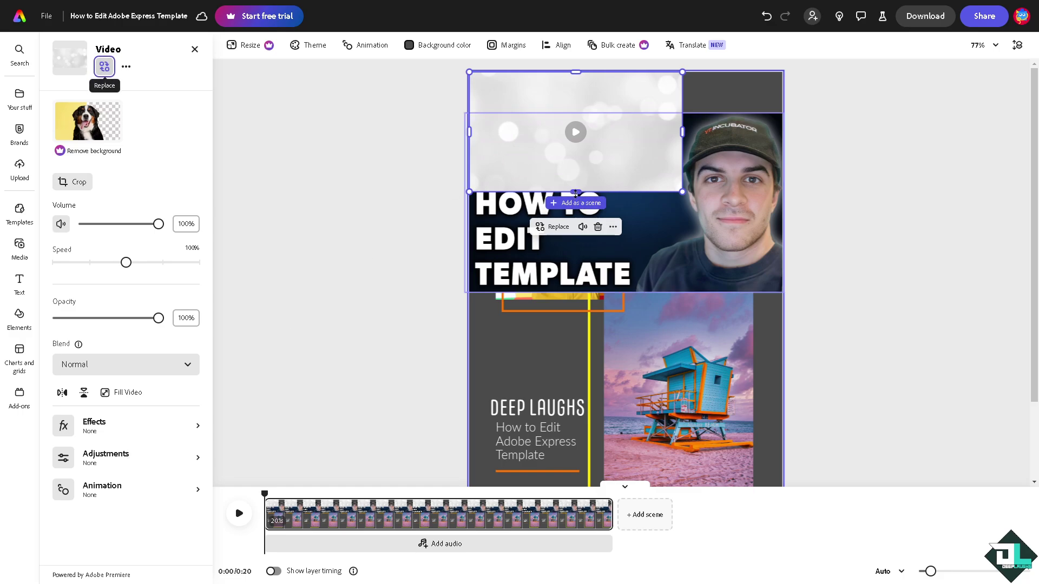
Stretch the bokeh video over the full page and send it behind everything.
left_click_drag(576, 191, 576, 499)
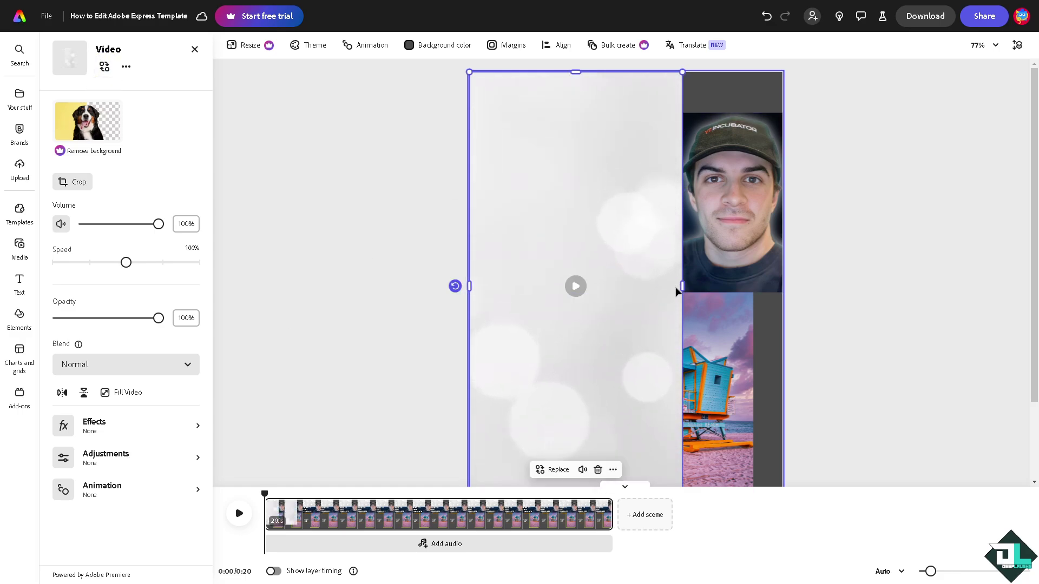
left_click_drag(682, 287, 827, 287)
right_click(719, 245)
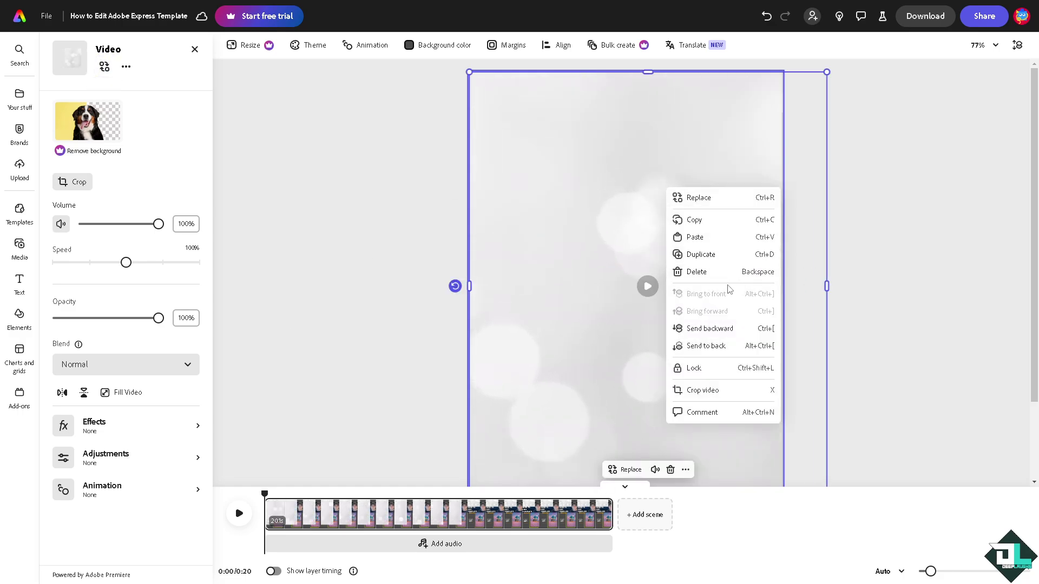
left_click(719, 344)
left_click(372, 170)
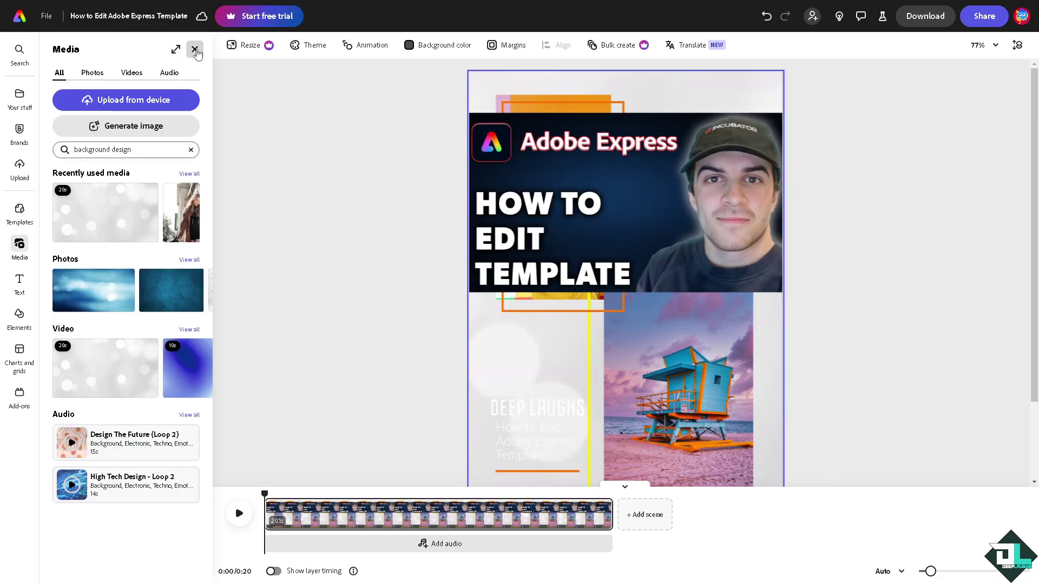
Close the media library and review download formats, keeping PDF Standard without downloading.
left_click(195, 50)
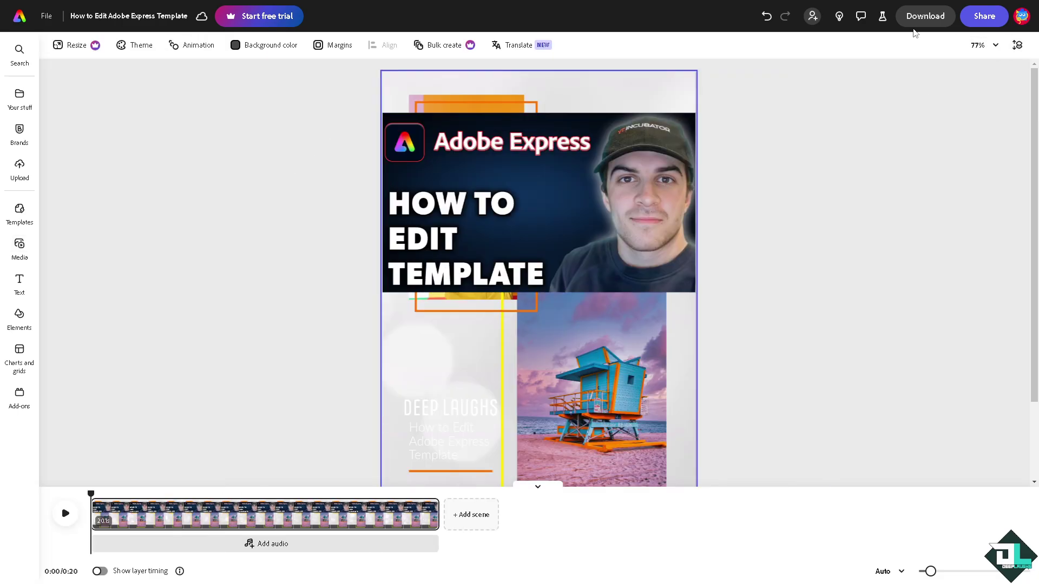
left_click(923, 20)
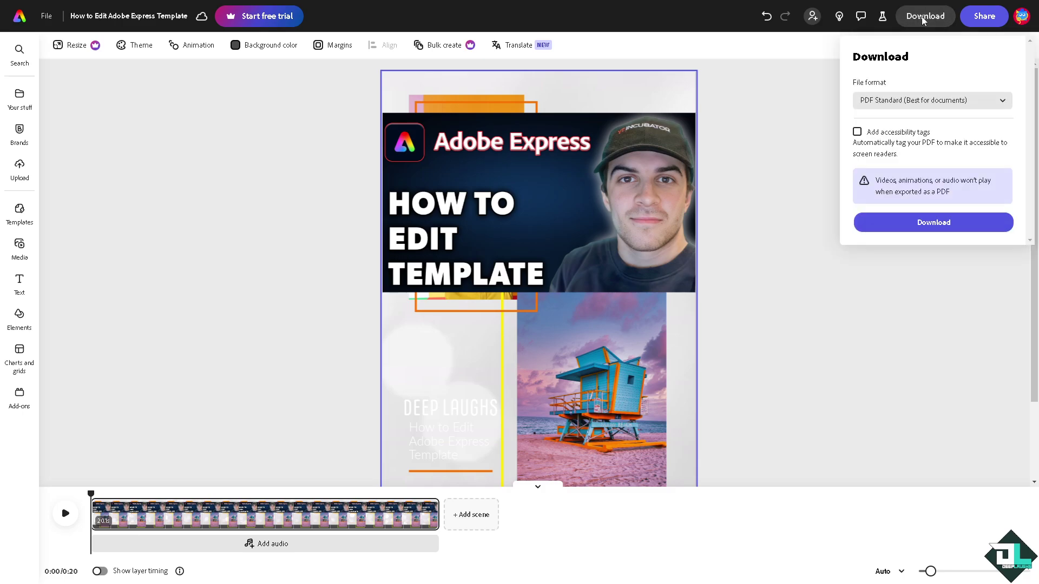
left_click(900, 106)
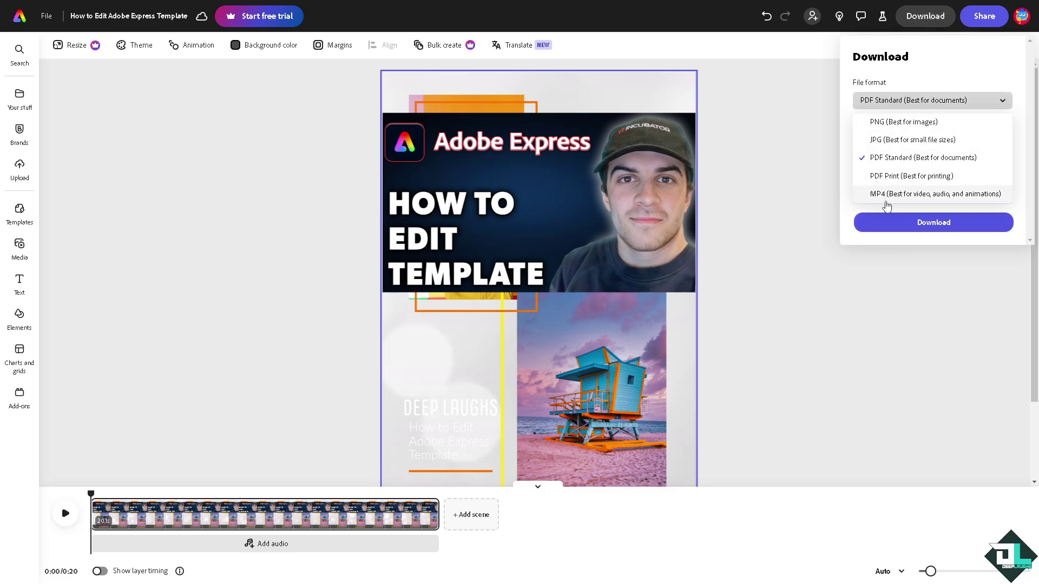
left_click(817, 176)
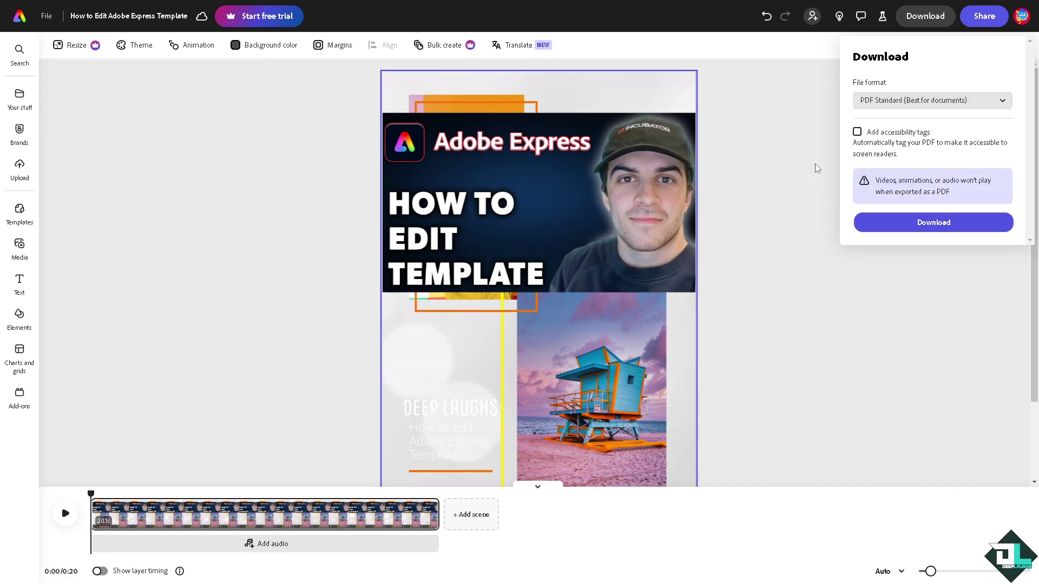
left_click(817, 168)
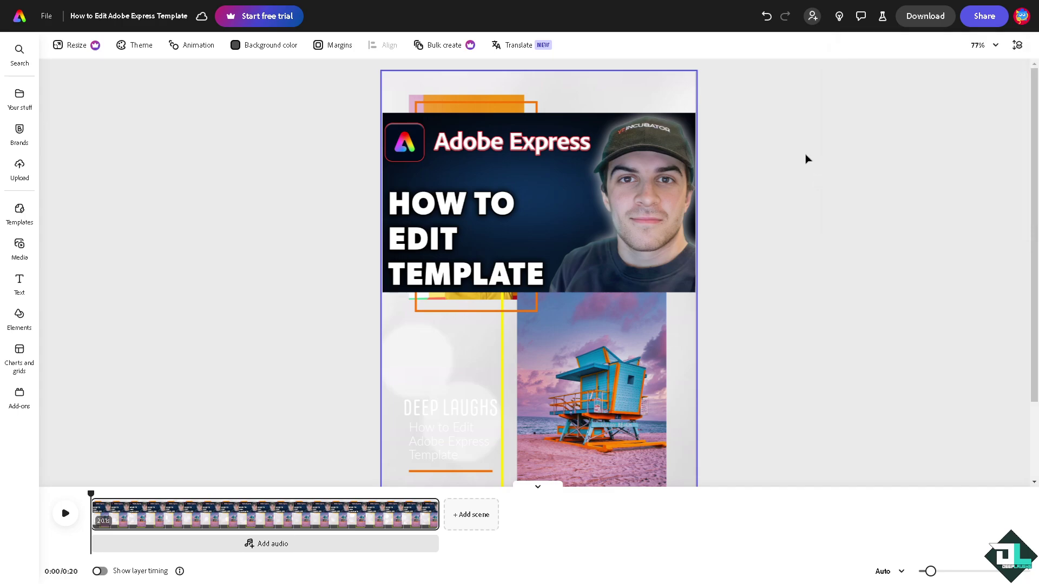
Copy the design's share link, then play the 20-second animated preview.
left_click(986, 19)
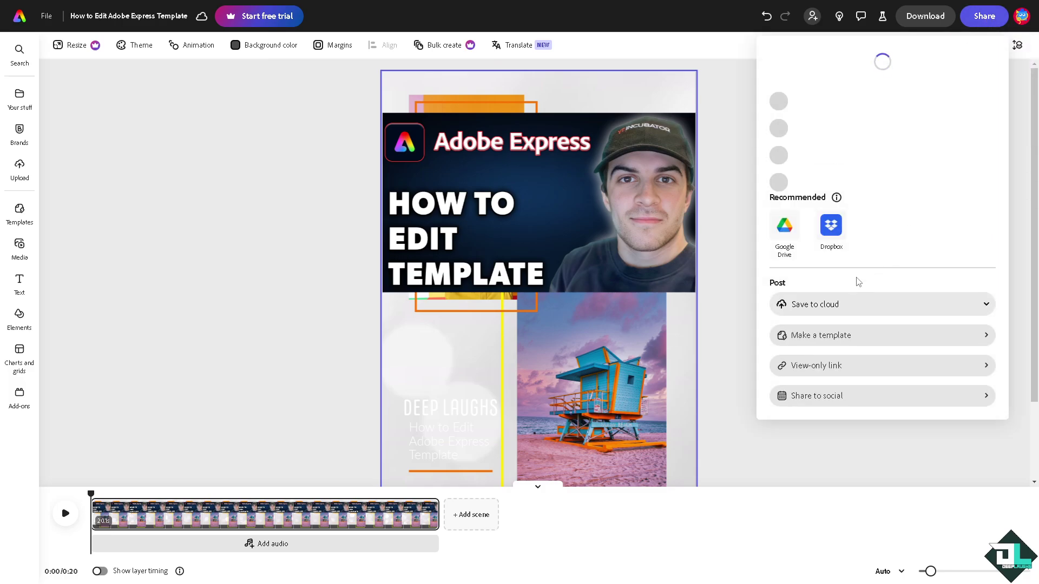
left_click(831, 200)
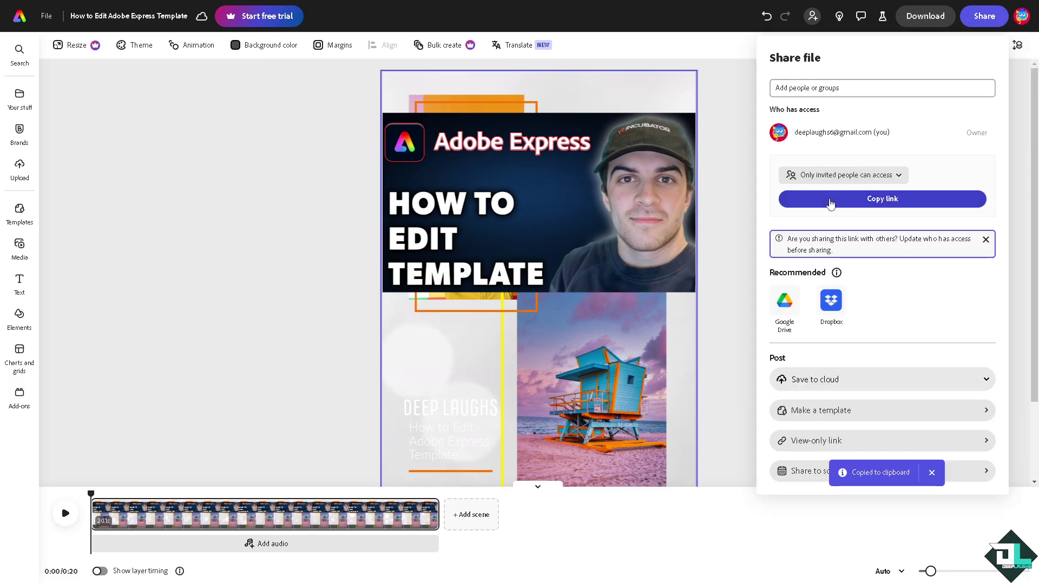
left_click(728, 170)
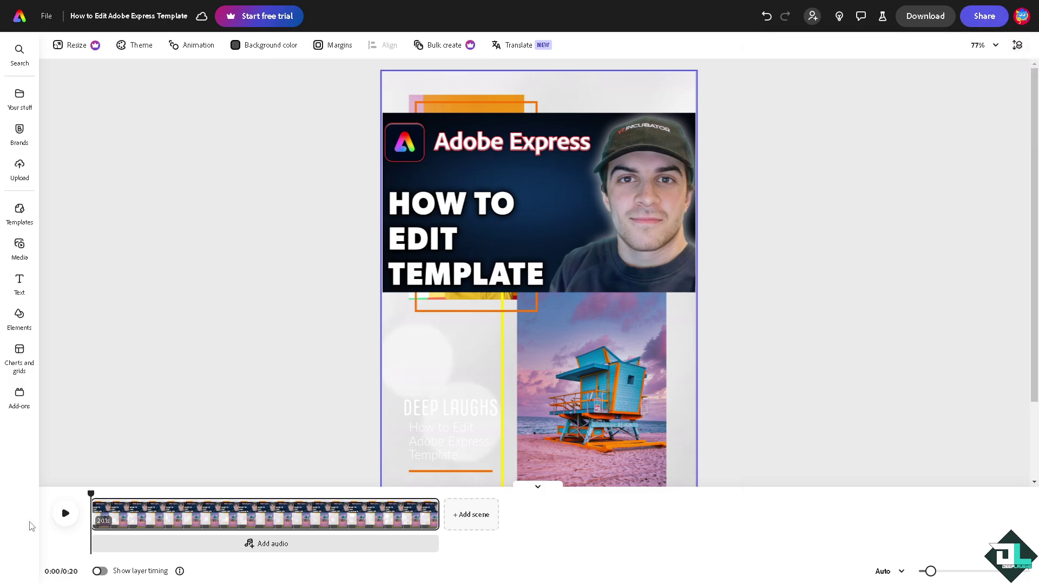
left_click(64, 515)
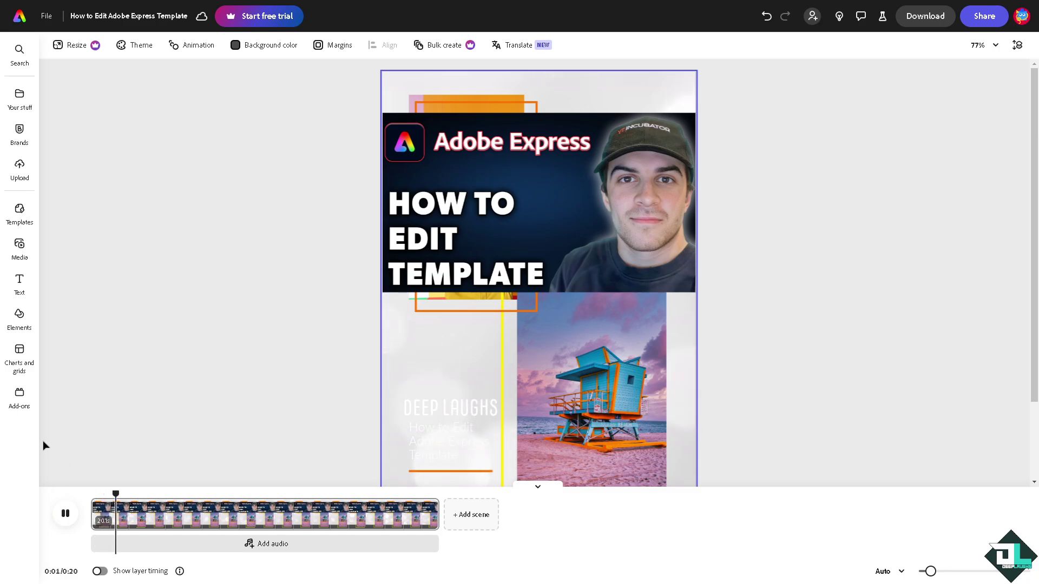